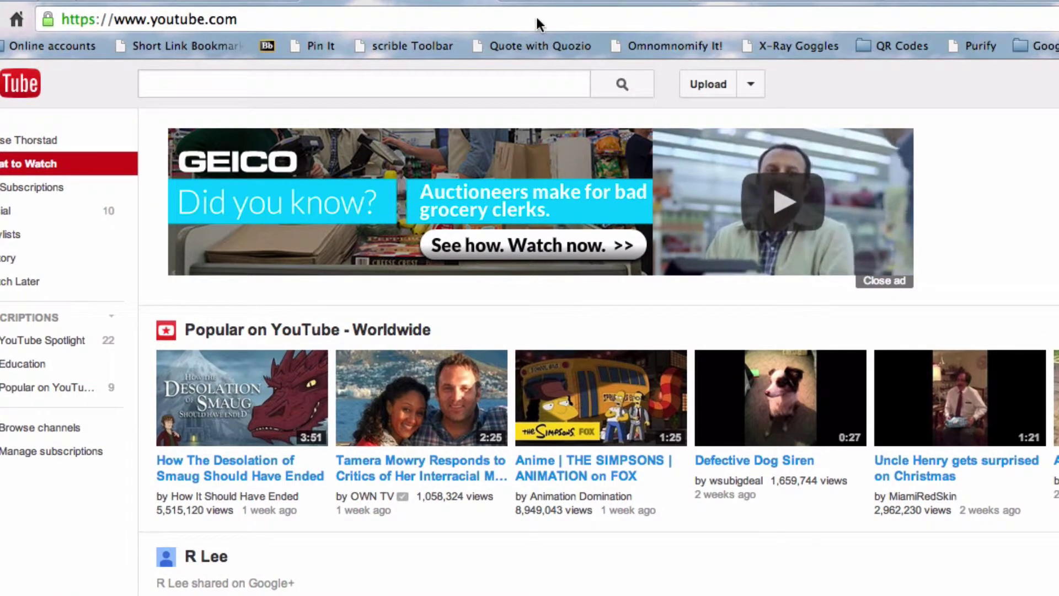
# Go from the YouTube home page to the Upload page
pyautogui.click(704, 90)
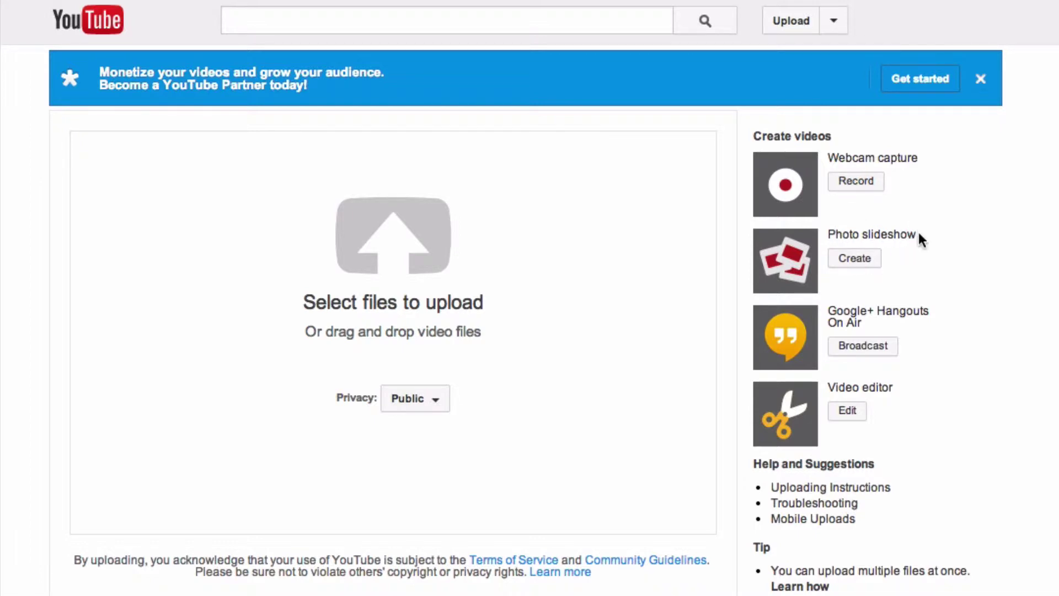
# Start a photo slideshow, check the Photo albums and Upload photos tabs, then browse Your photos albums
pyautogui.click(856, 259)
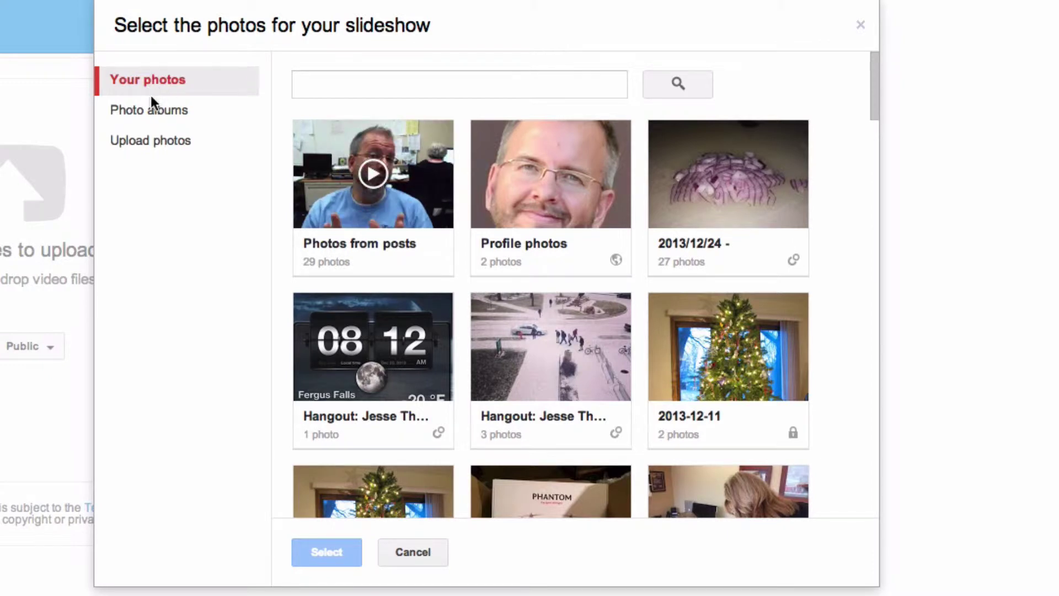
pyautogui.click(150, 115)
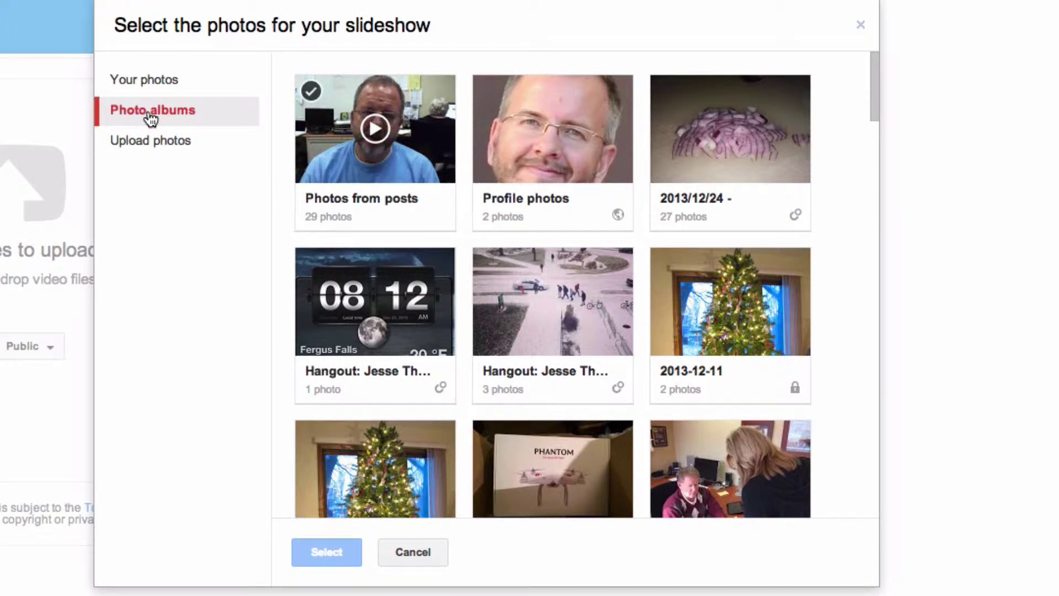
pyautogui.click(155, 144)
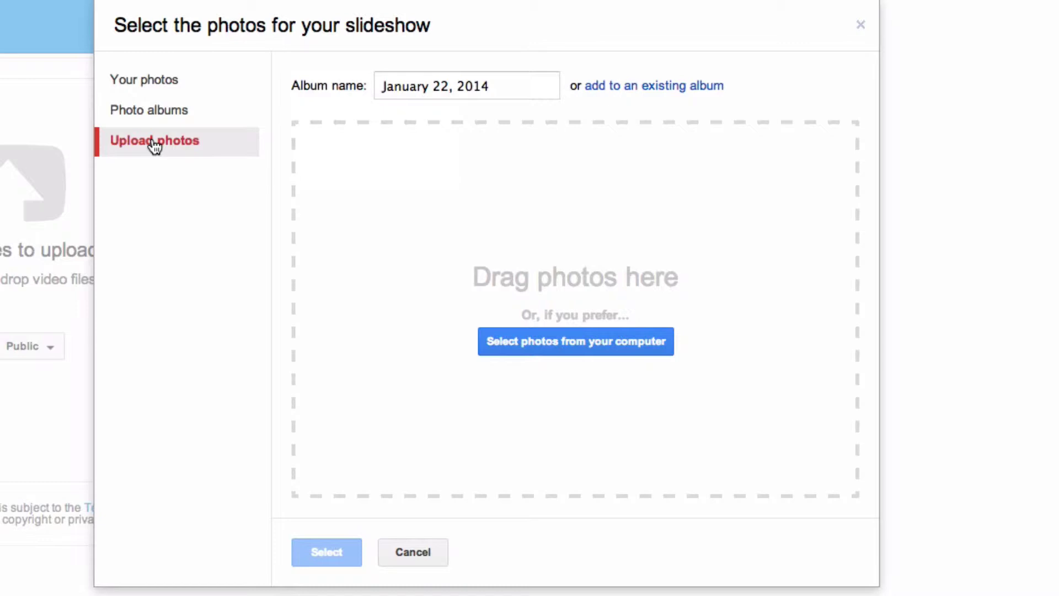
pyautogui.click(153, 73)
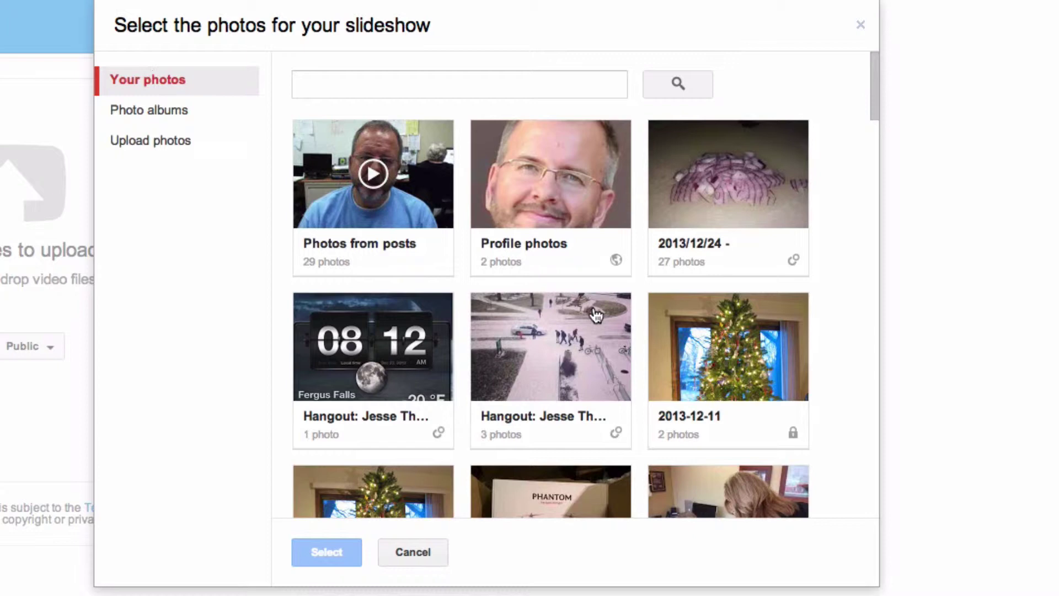
pyautogui.scroll(-5, 596, 314)
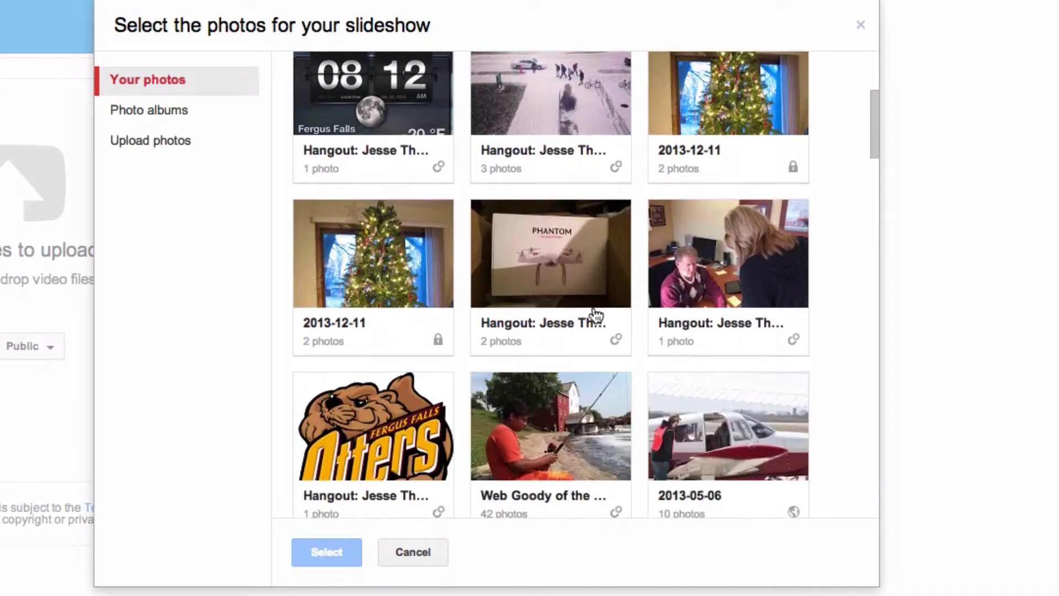
pyautogui.scroll(-3, 596, 314)
pyautogui.scroll(-2, 596, 314)
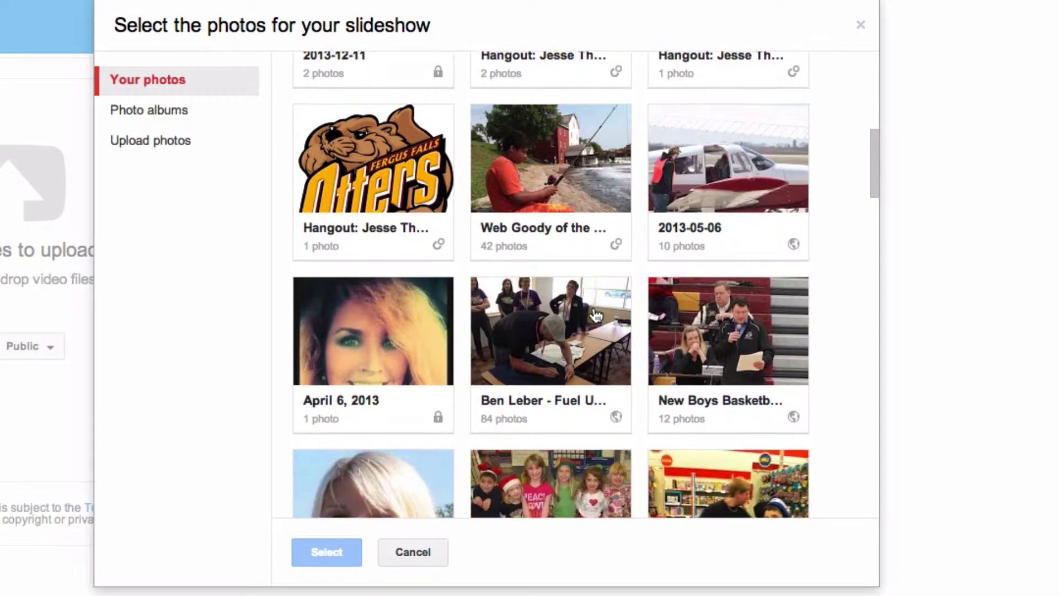
# Pick five airplane and family photos from the 2013-05-06 album and add them to the slideshow
pyautogui.click(725, 196)
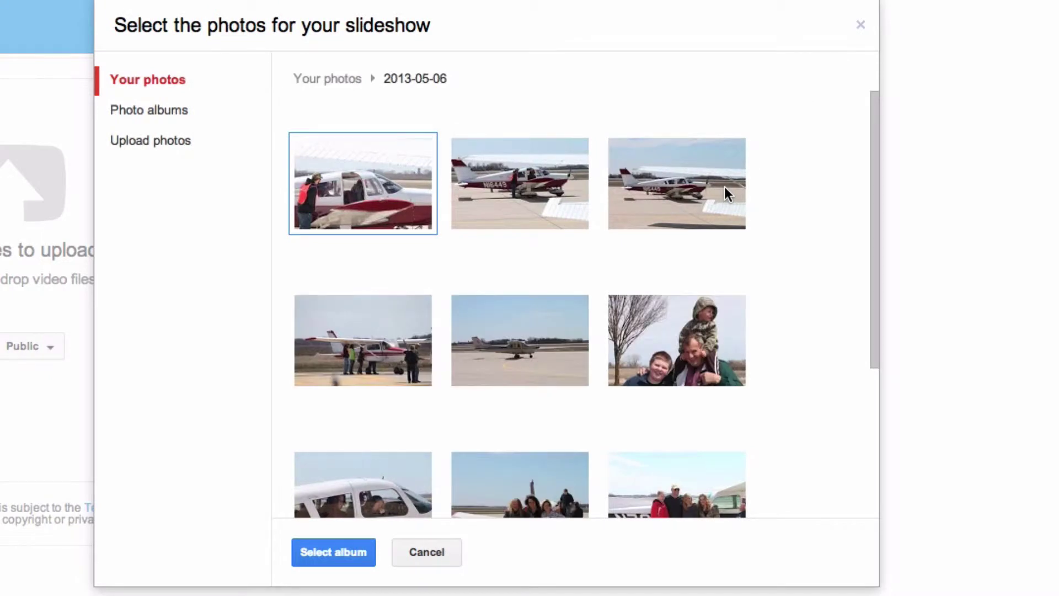
pyautogui.click(395, 182)
pyautogui.click(492, 331)
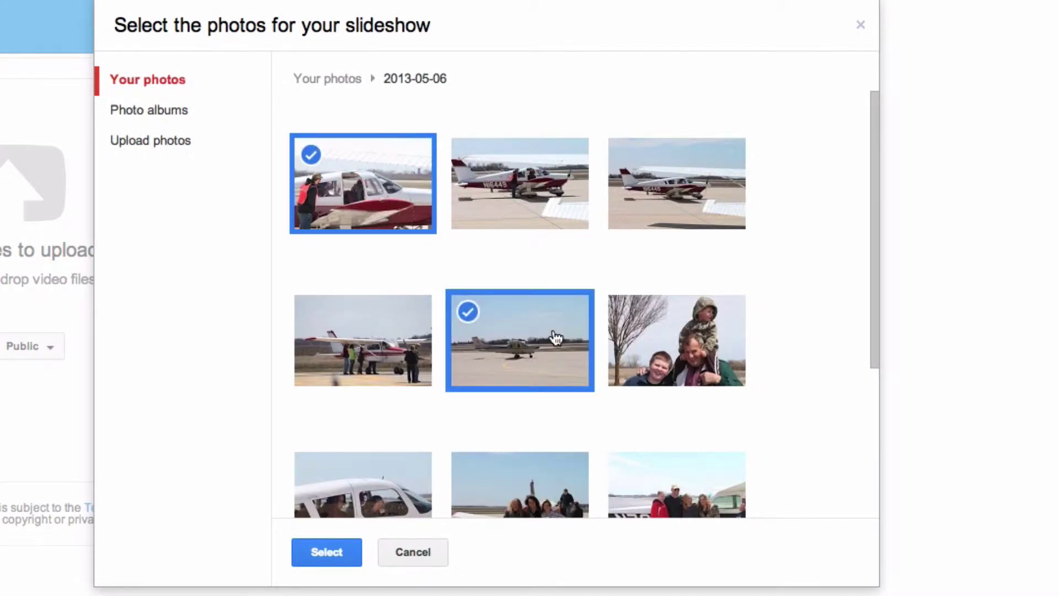
pyautogui.click(643, 350)
pyautogui.scroll(-3, 455, 431)
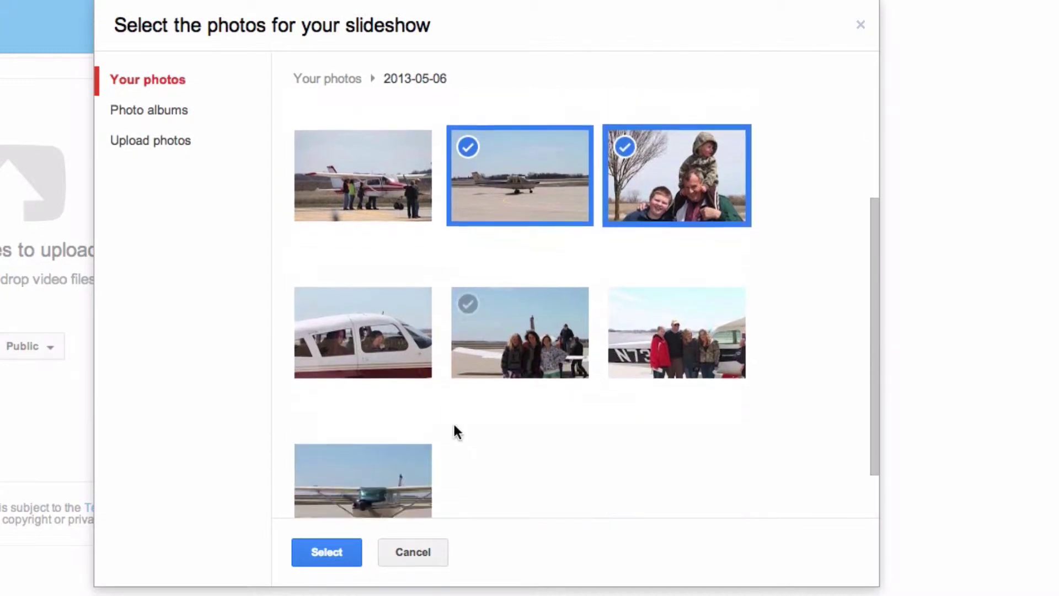
pyautogui.click(351, 303)
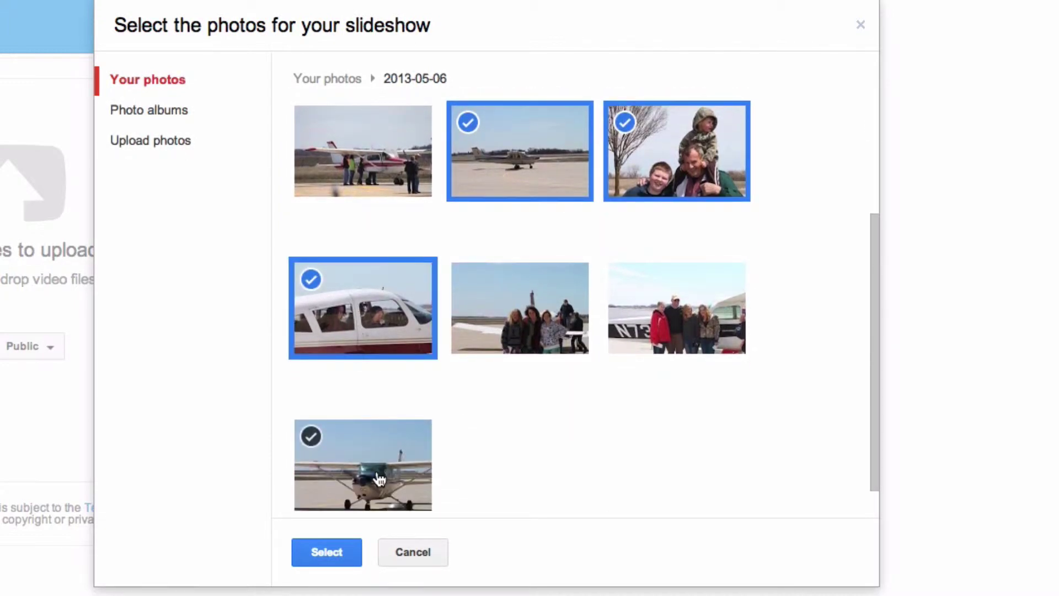
pyautogui.click(381, 479)
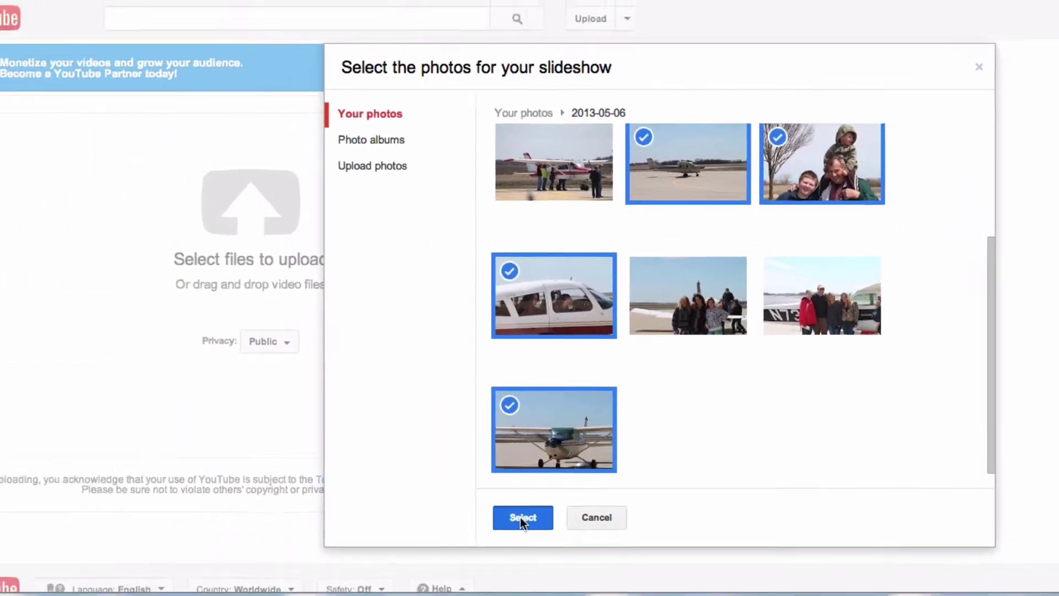
pyautogui.click(325, 552)
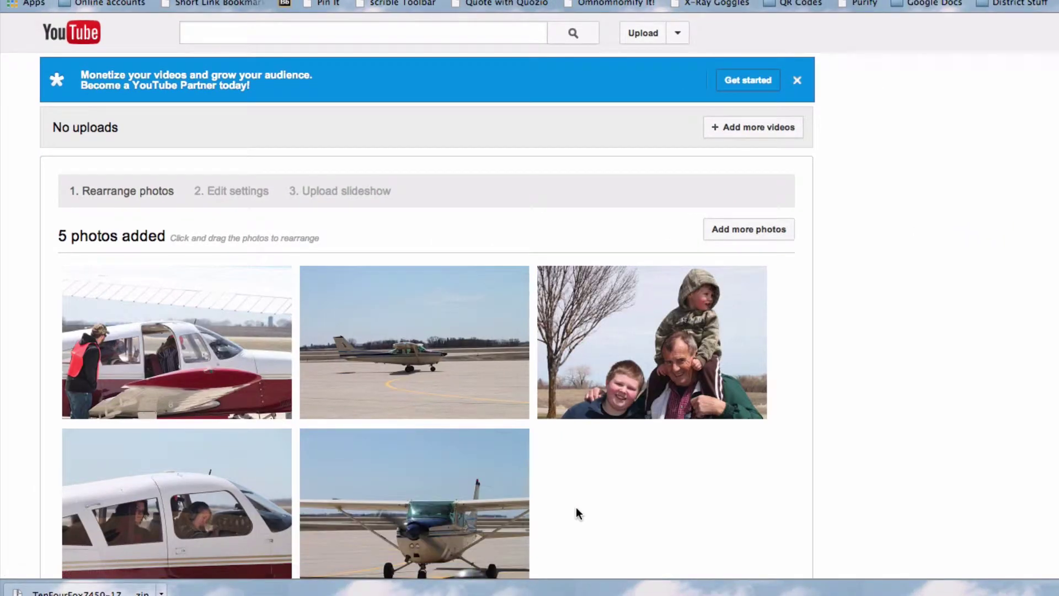
# Drag the lone runway plane to the end and the front-view plane into second place
pyautogui.scroll(-3, 903, 414)
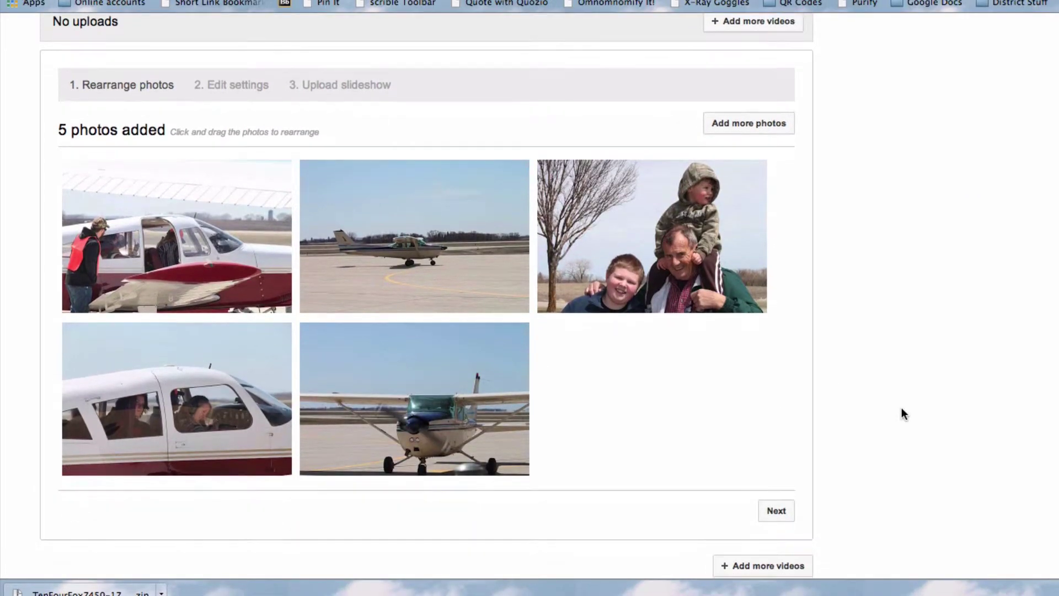
pyautogui.moveTo(421, 221)
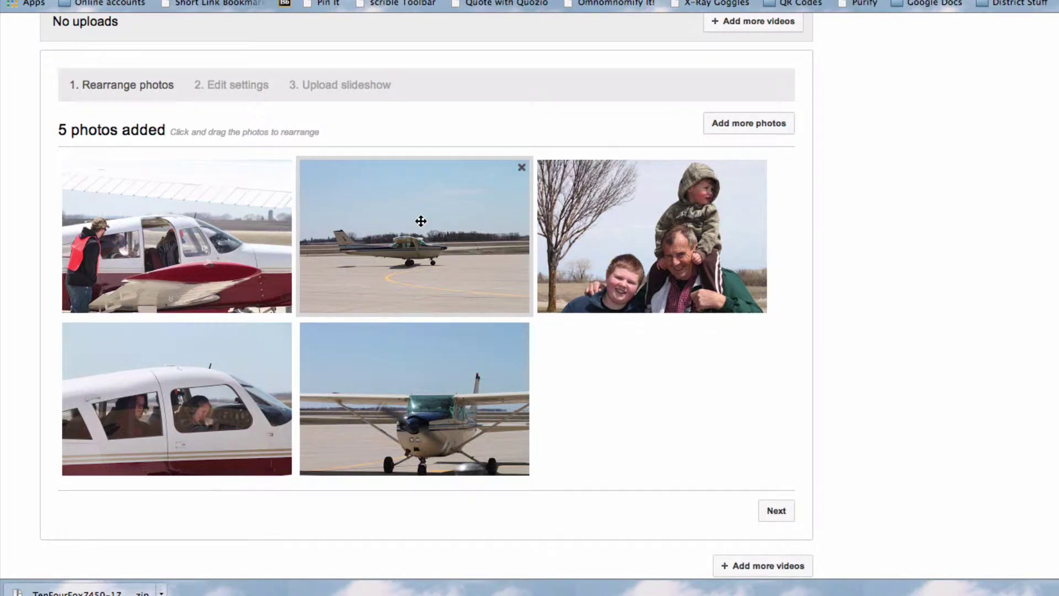
pyautogui.moveTo(421, 221); pyautogui.dragTo(220, 364)
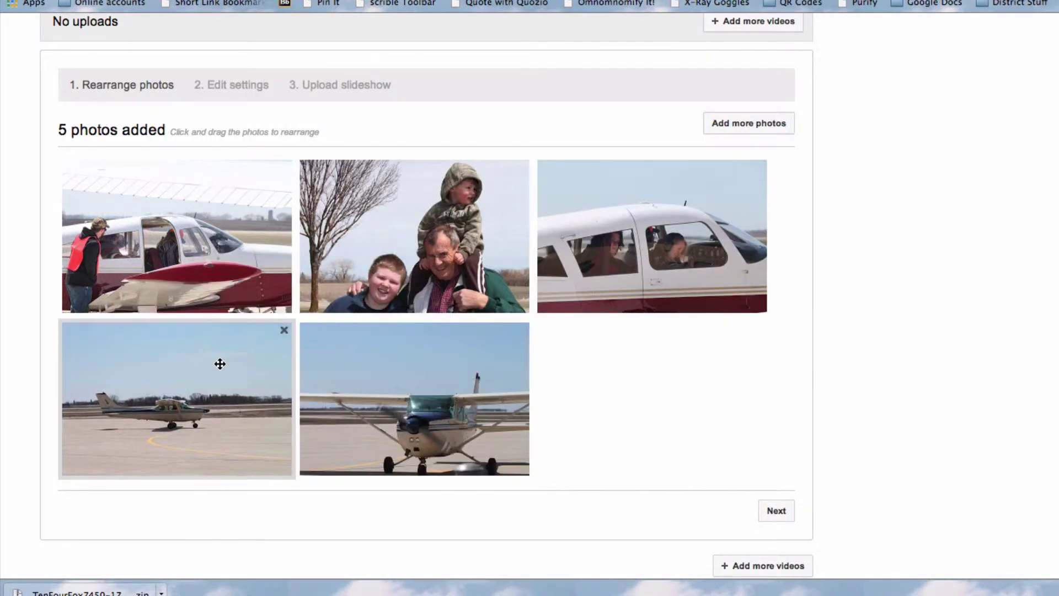
pyautogui.moveTo(636, 252); pyautogui.dragTo(400, 251)
pyautogui.moveTo(386, 454); pyautogui.dragTo(316, 290)
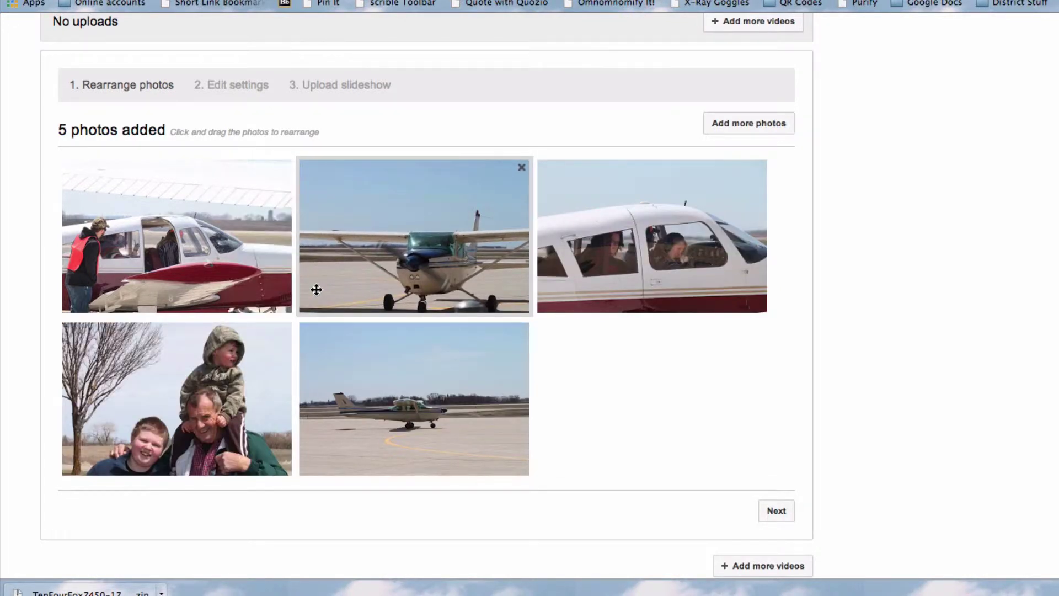
pyautogui.scroll(-1, 895, 381)
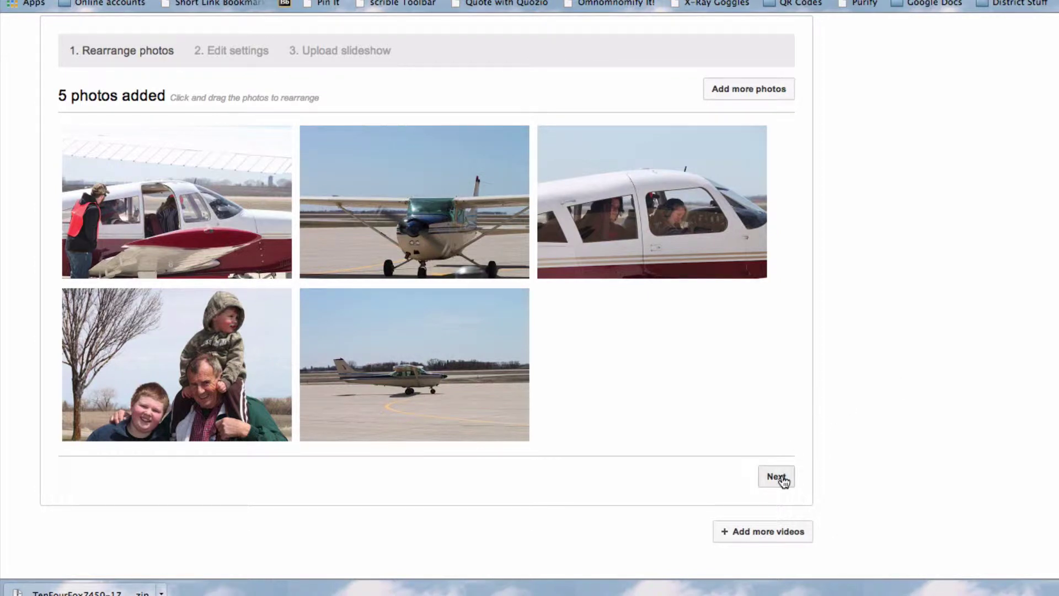
# Keep 6-second slides with the Pan & Zoom effect and change the transition to Slide
pyautogui.click(777, 477)
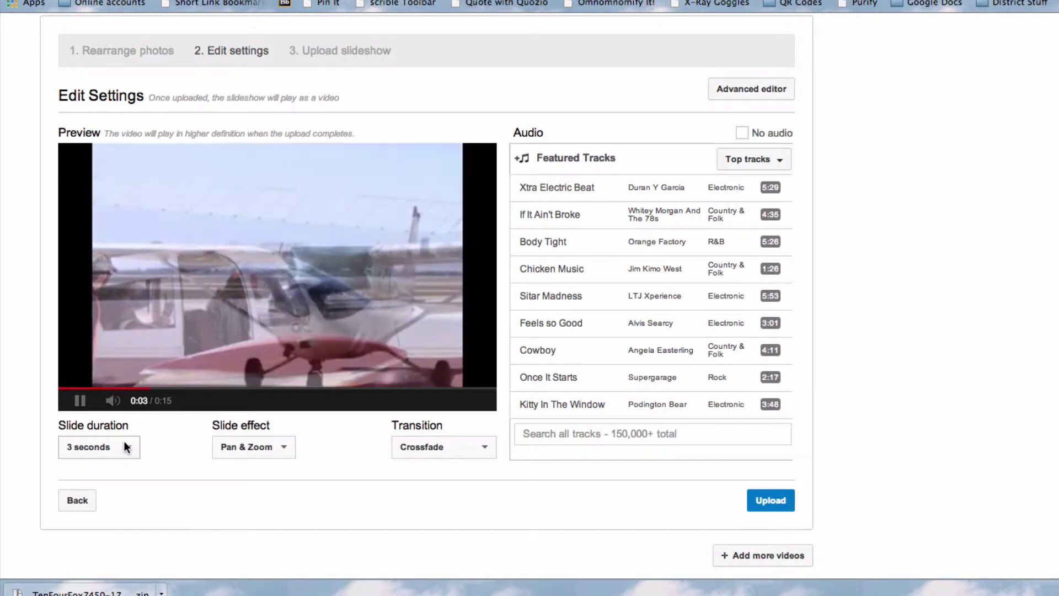
pyautogui.click(124, 445)
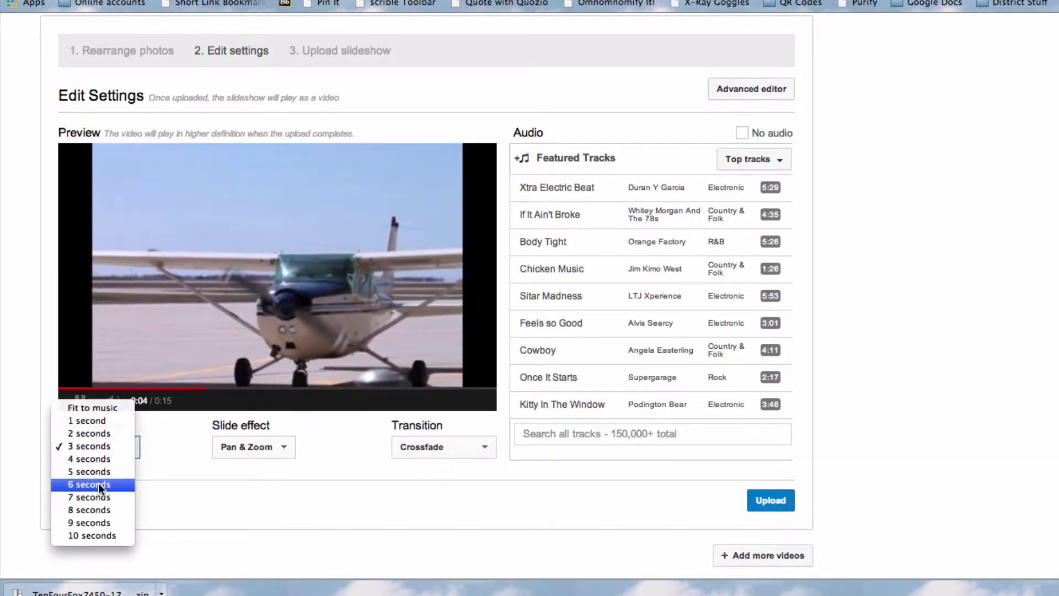
pyautogui.press('Escape')
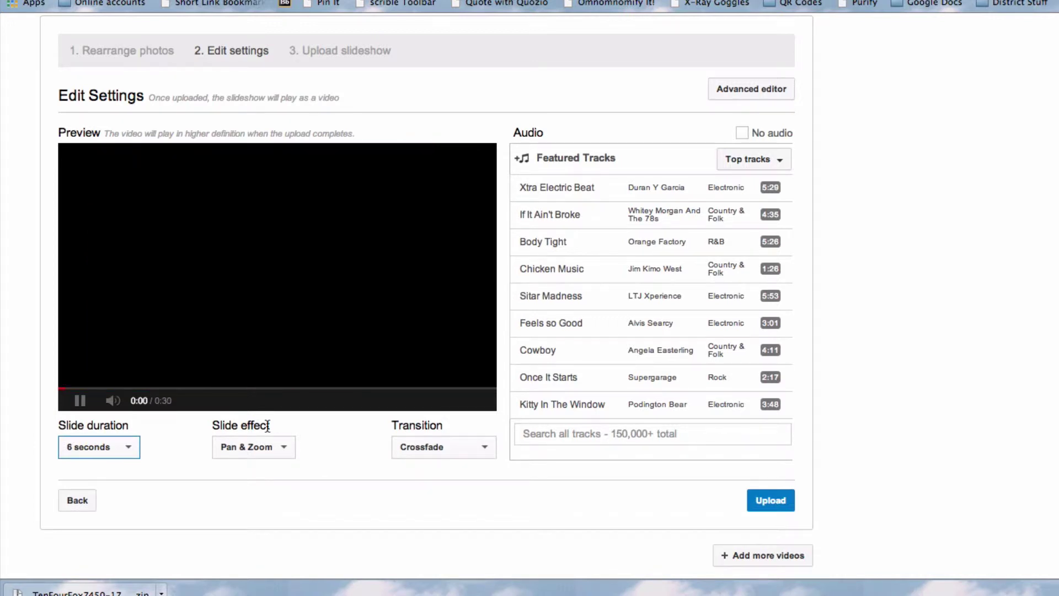
pyautogui.click(280, 445)
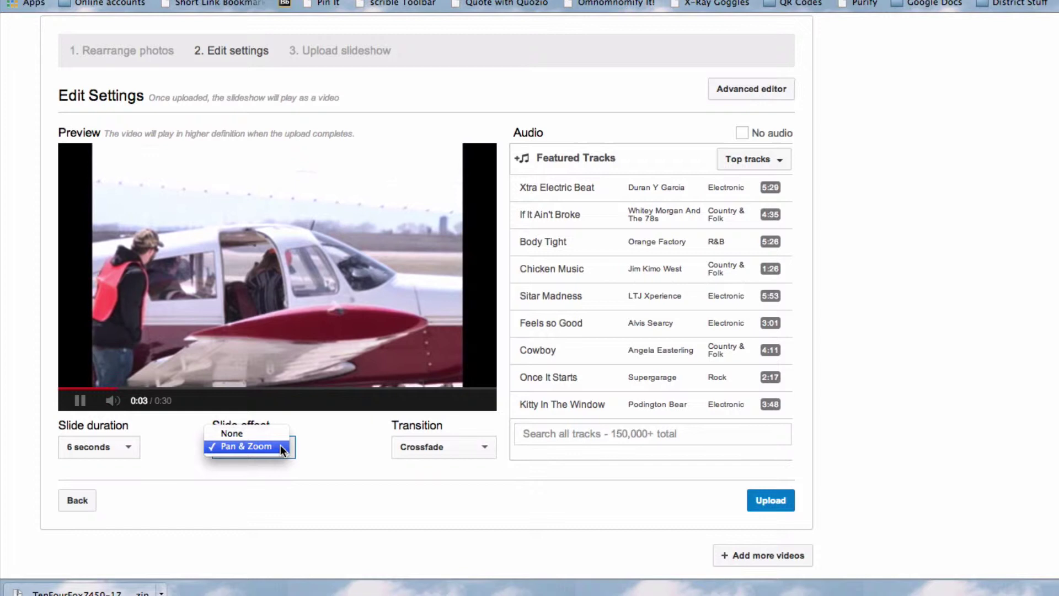
pyautogui.click(254, 444)
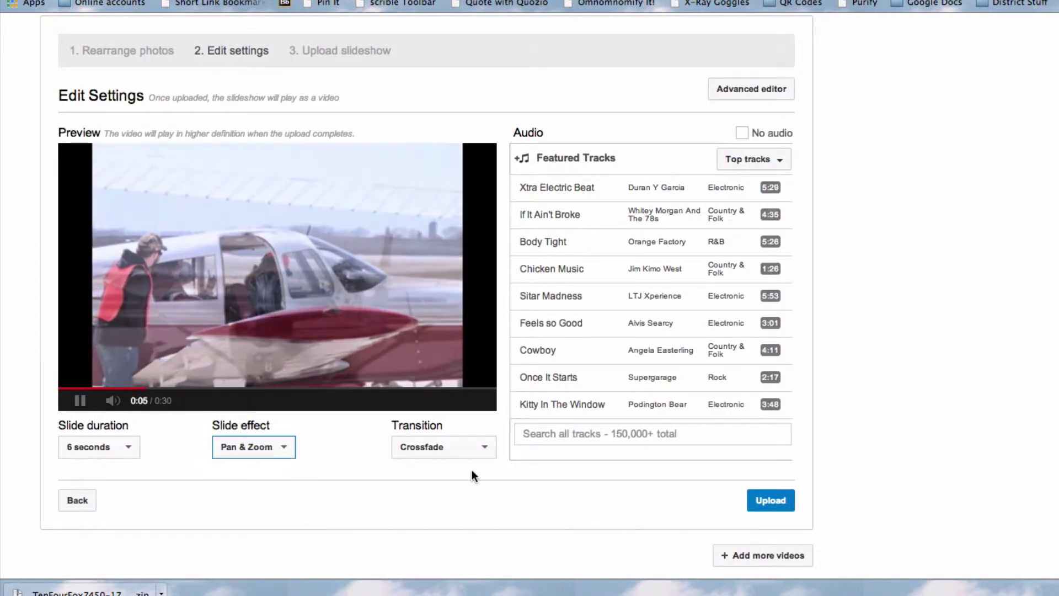
pyautogui.click(481, 448)
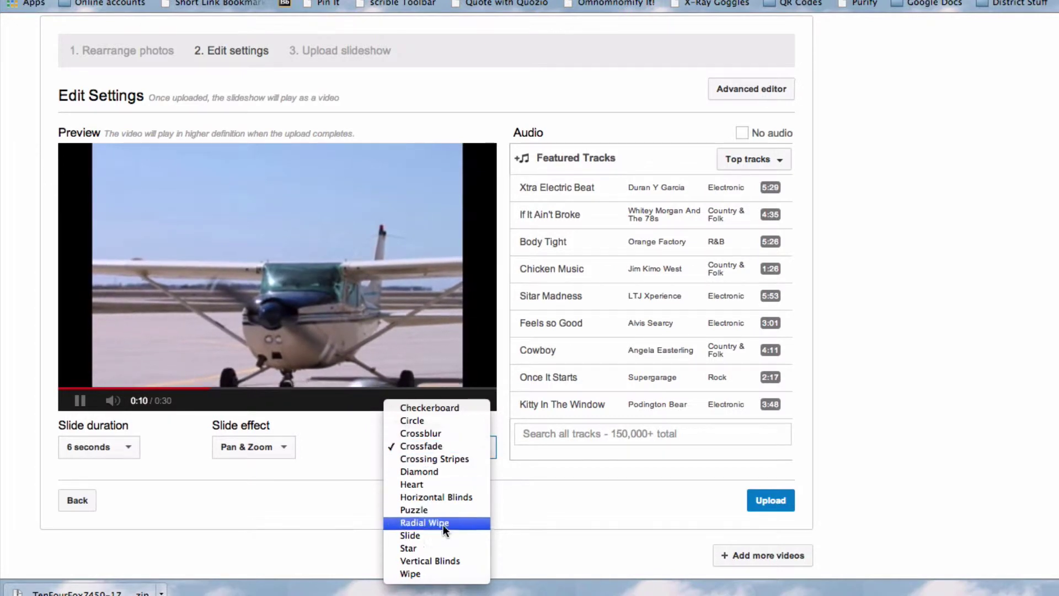
pyautogui.click(442, 535)
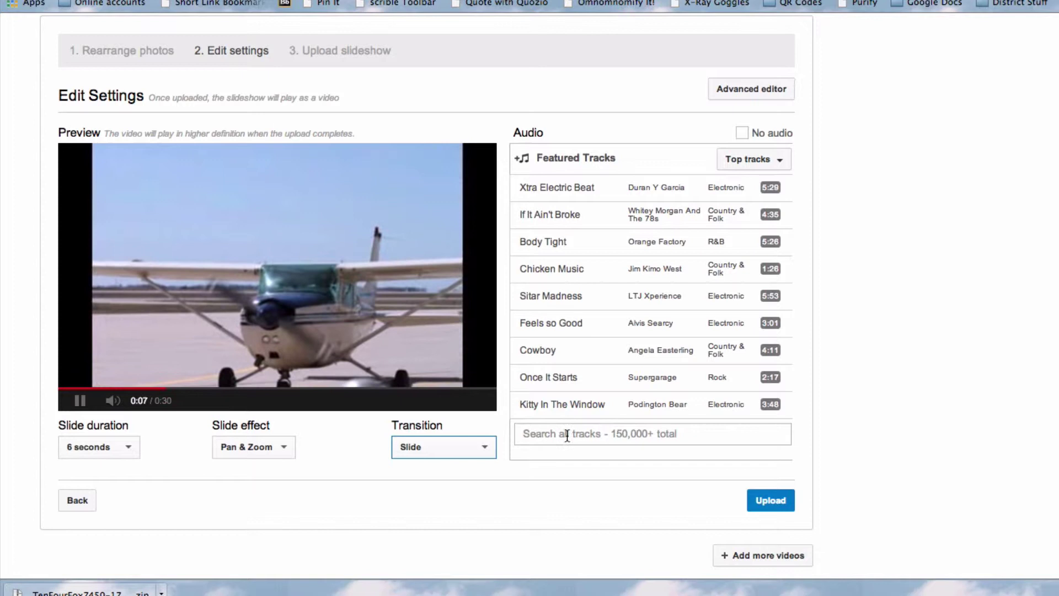
# Search tracks for 'flying', hide ad-supported songs, and choose Crimson Fly by Huma-Huma as the soundtrack
pyautogui.click(589, 434)
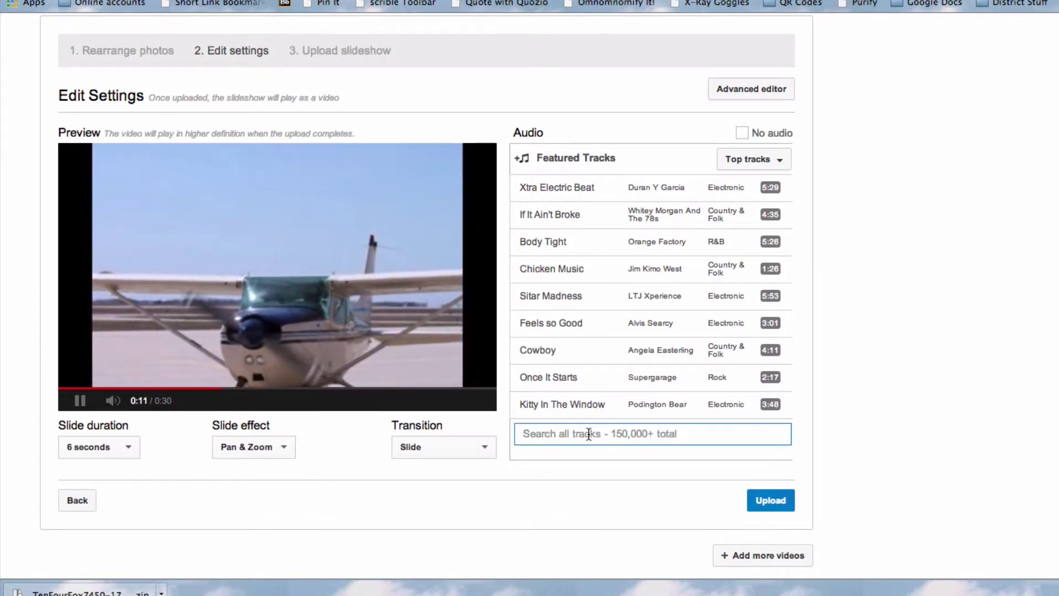
pyautogui.write('flying')
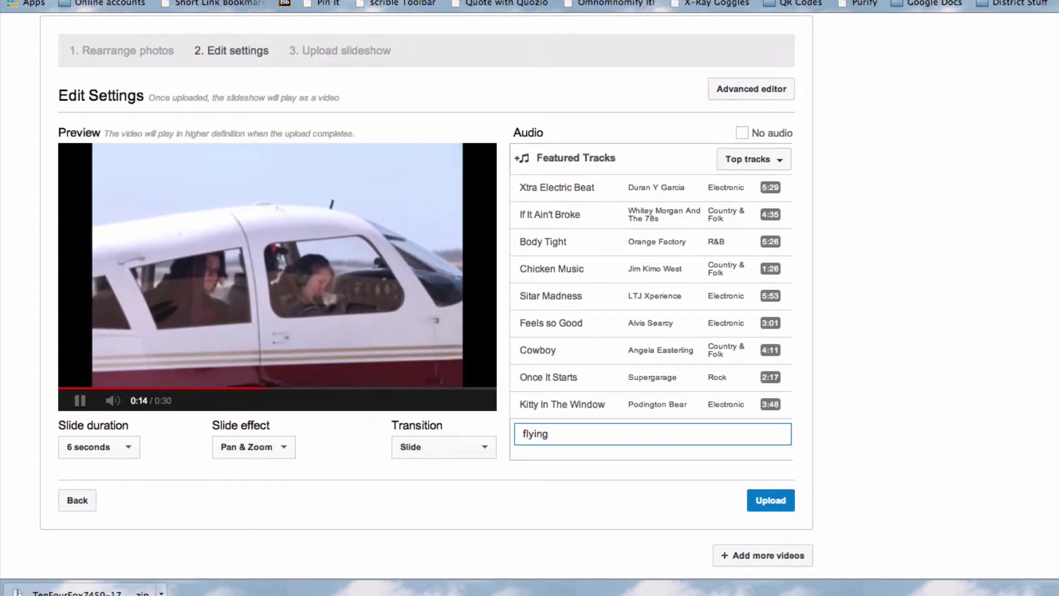
pyautogui.press('Return')
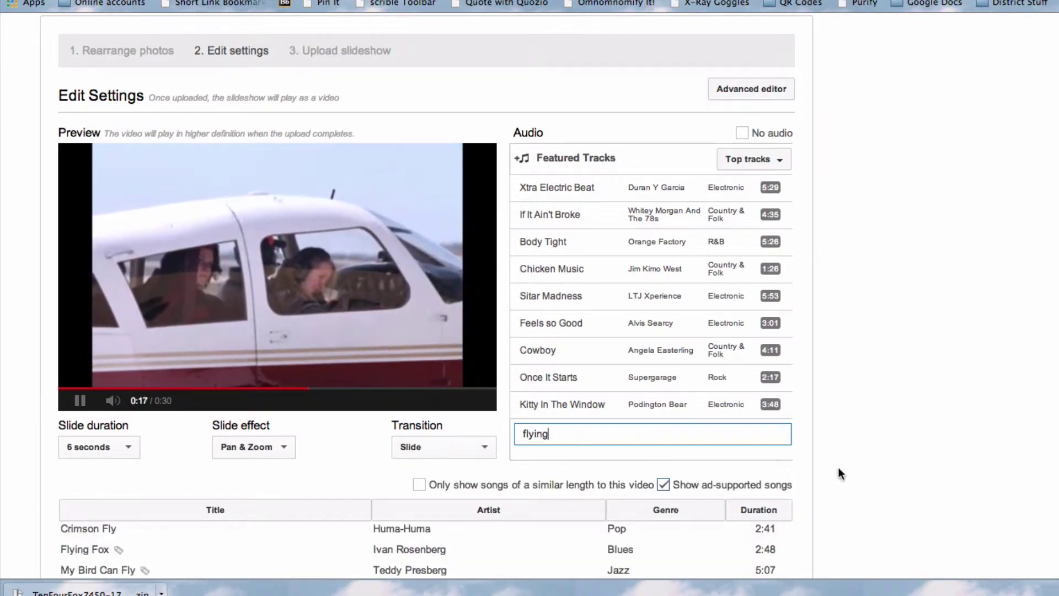
pyautogui.scroll(-1, 841, 474)
pyautogui.scroll(-4, 841, 474)
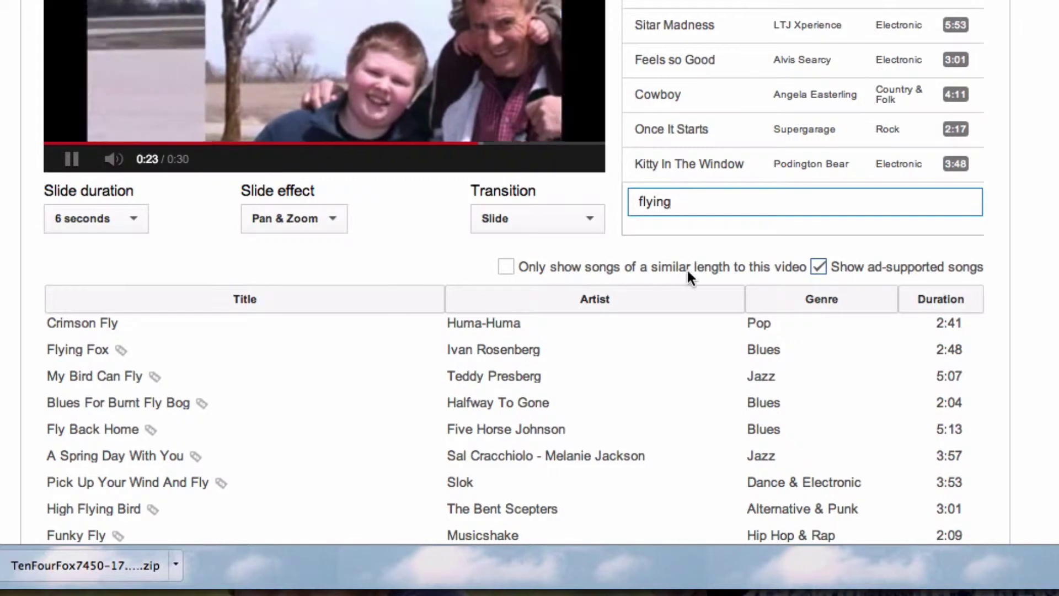
pyautogui.click(506, 267)
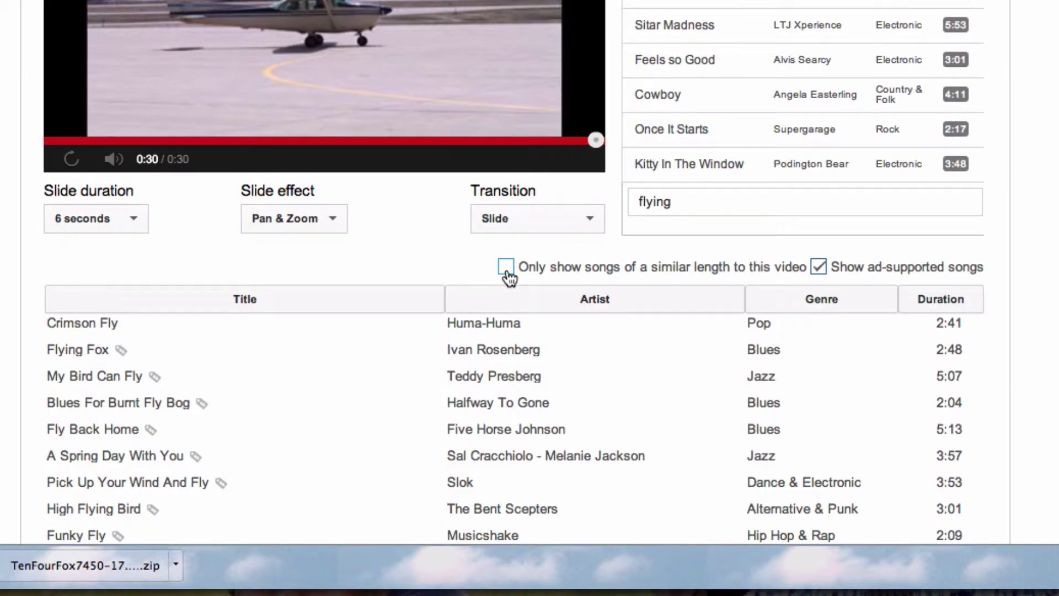
pyautogui.click(819, 267)
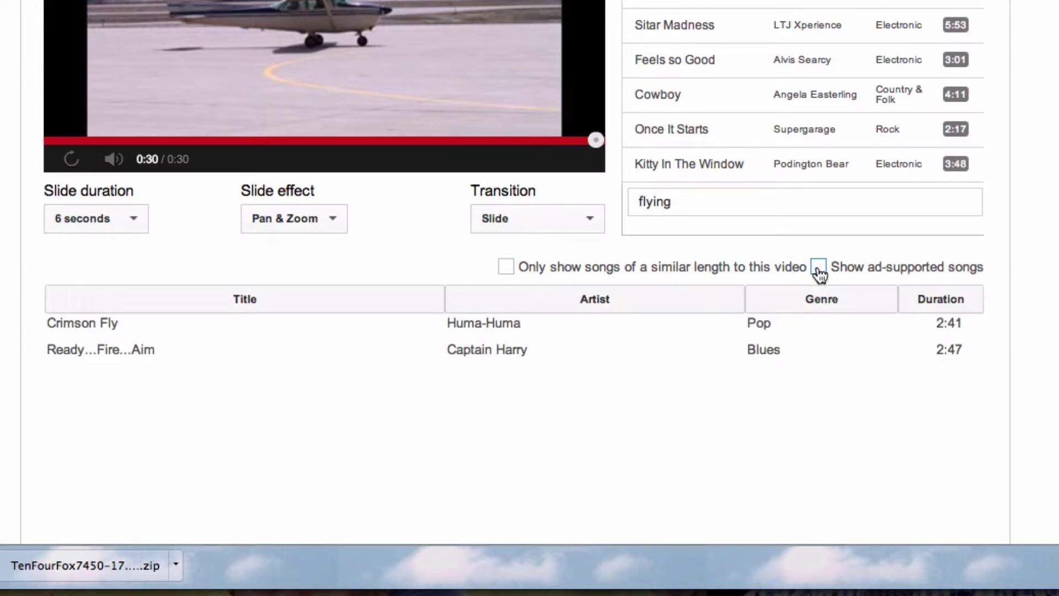
pyautogui.click(116, 333)
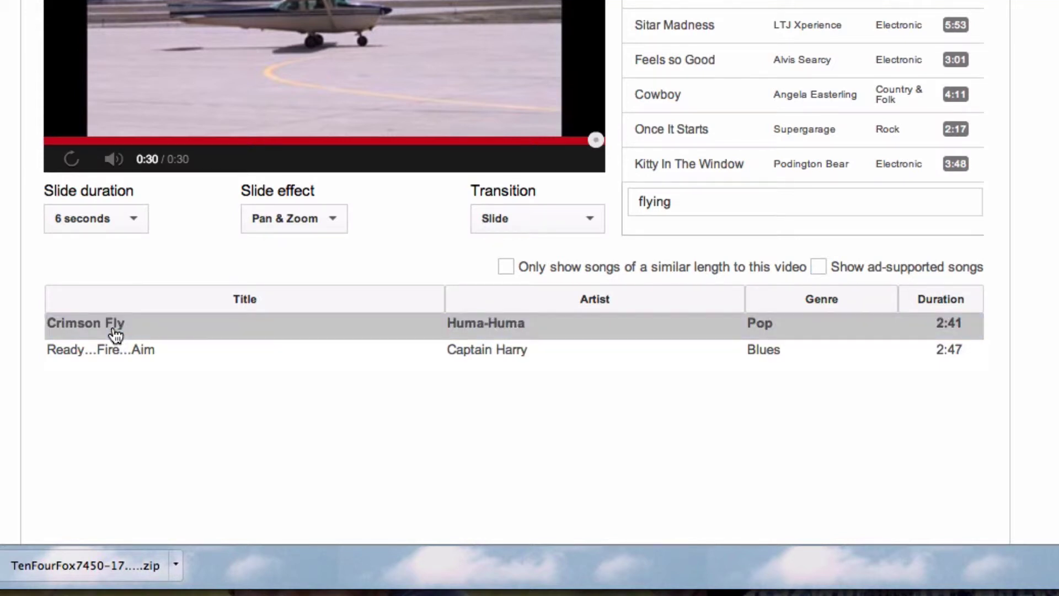
pyautogui.click(495, 333)
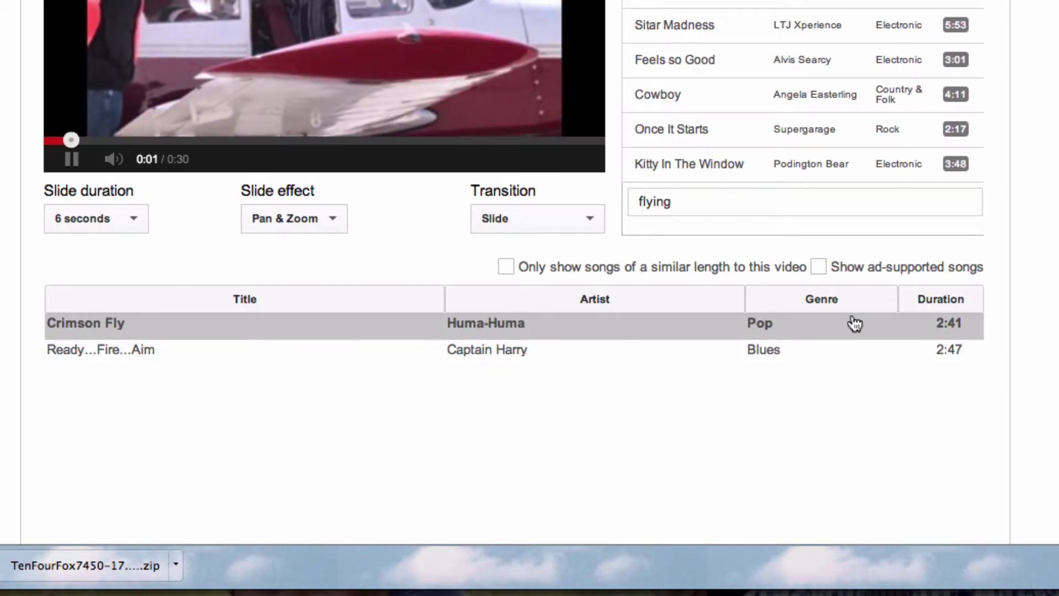
pyautogui.scroll(1, 856, 323)
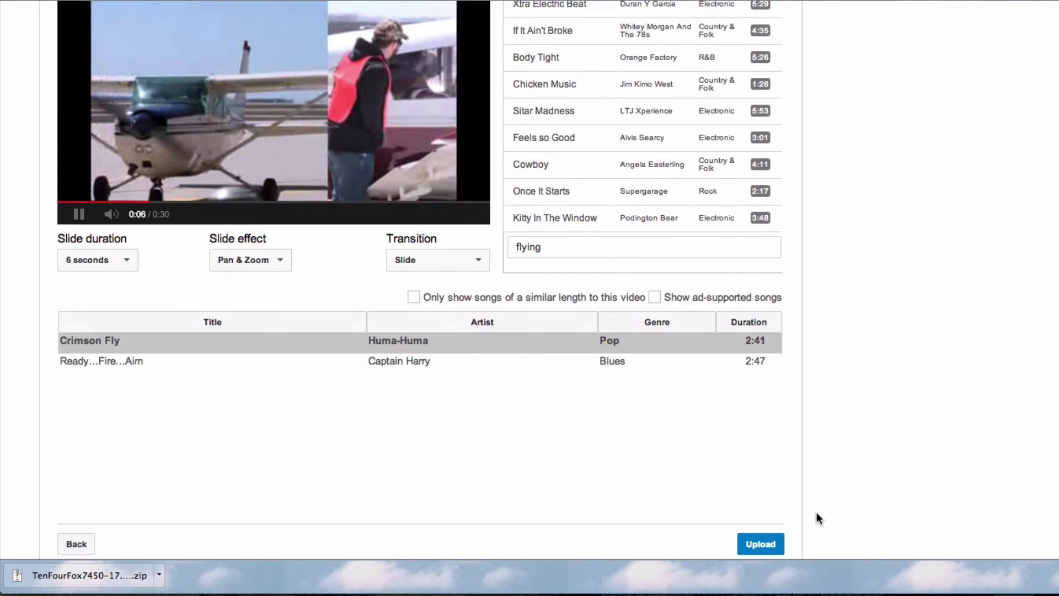
# Upload the slideshow titled '8th grade flyers' with description 'The 8th graders go flying each spring.'
pyautogui.click(762, 544)
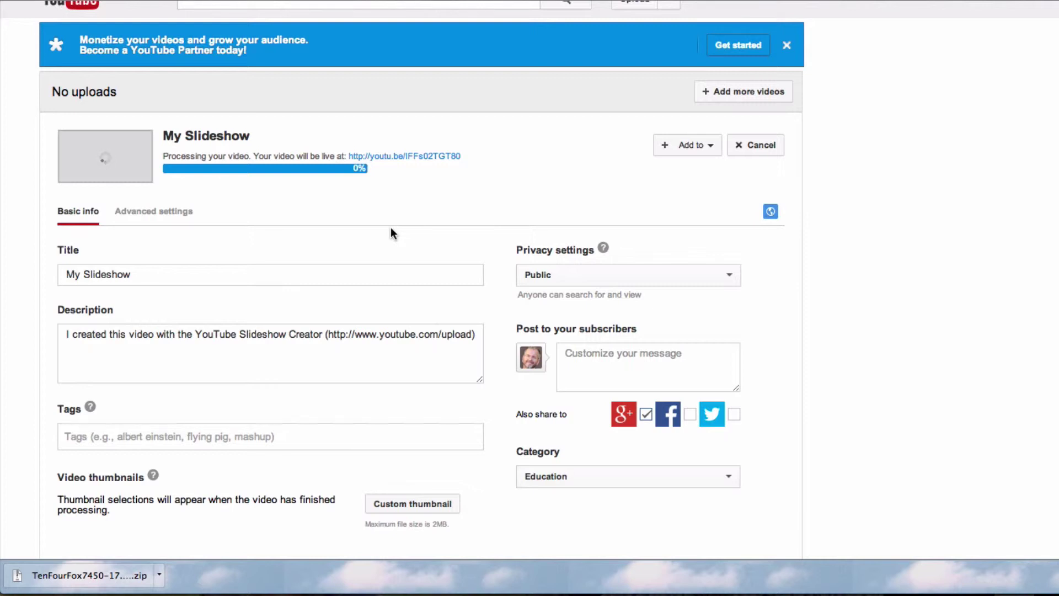
pyautogui.click(149, 276)
pyautogui.moveTo(142, 274); pyautogui.dragTo(50, 271)
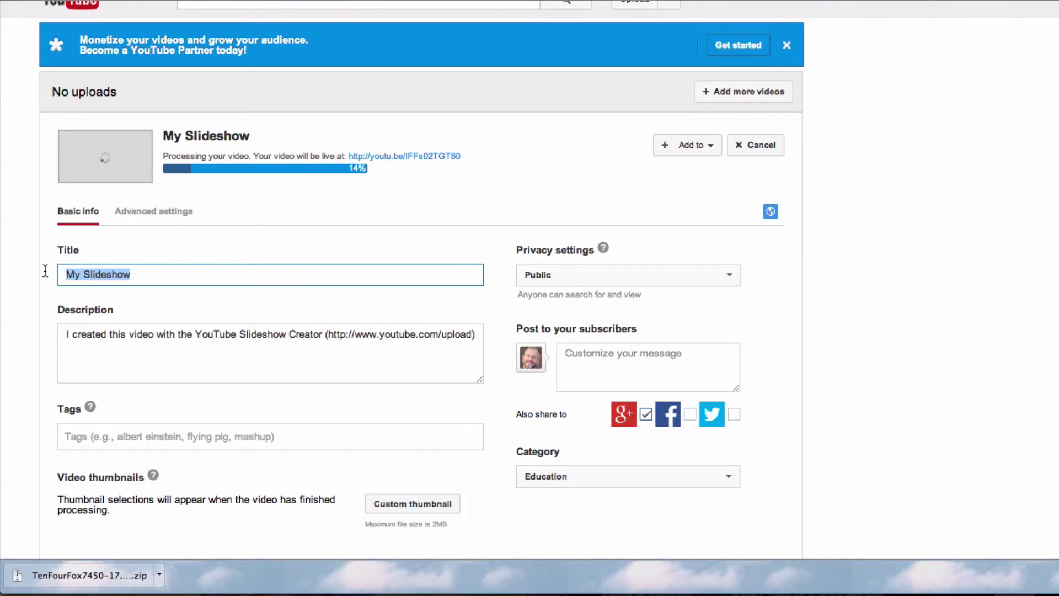
pyautogui.write('8th grad')
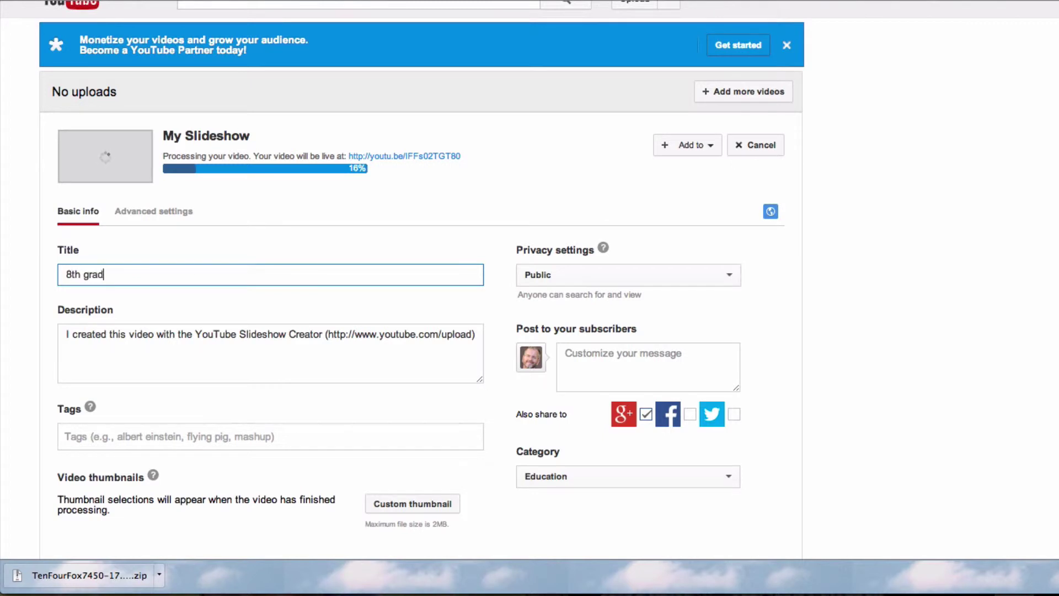
pyautogui.write('e flyers')
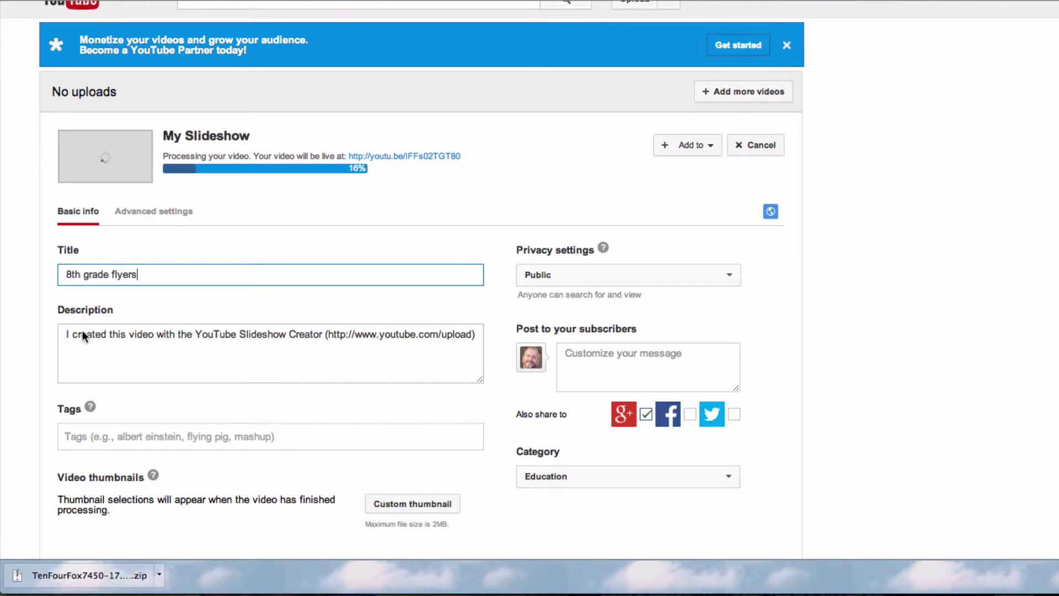
pyautogui.click(194, 351)
pyautogui.press('super+a')
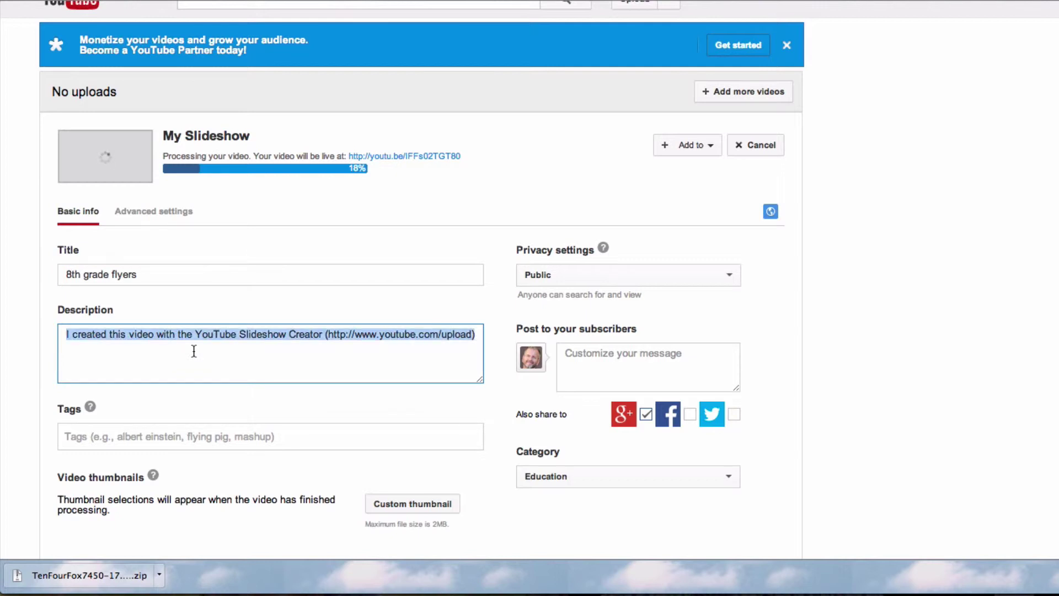
pyautogui.write('The 8th graders go flying each spring.')
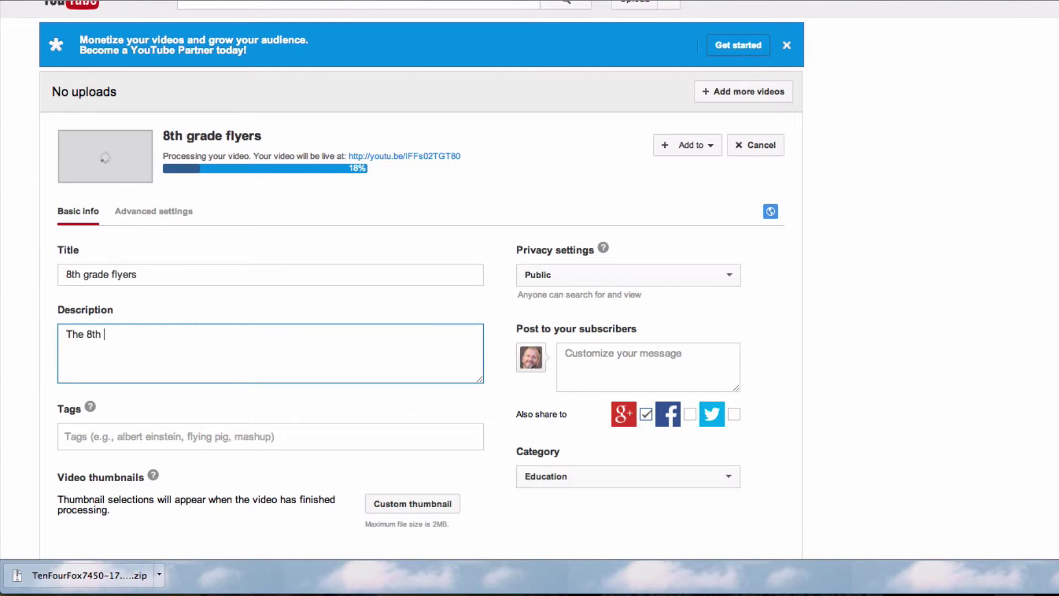
# Add the tags 'flying' and '8th grade' to the video
pyautogui.click(131, 432)
pyautogui.write('flying')
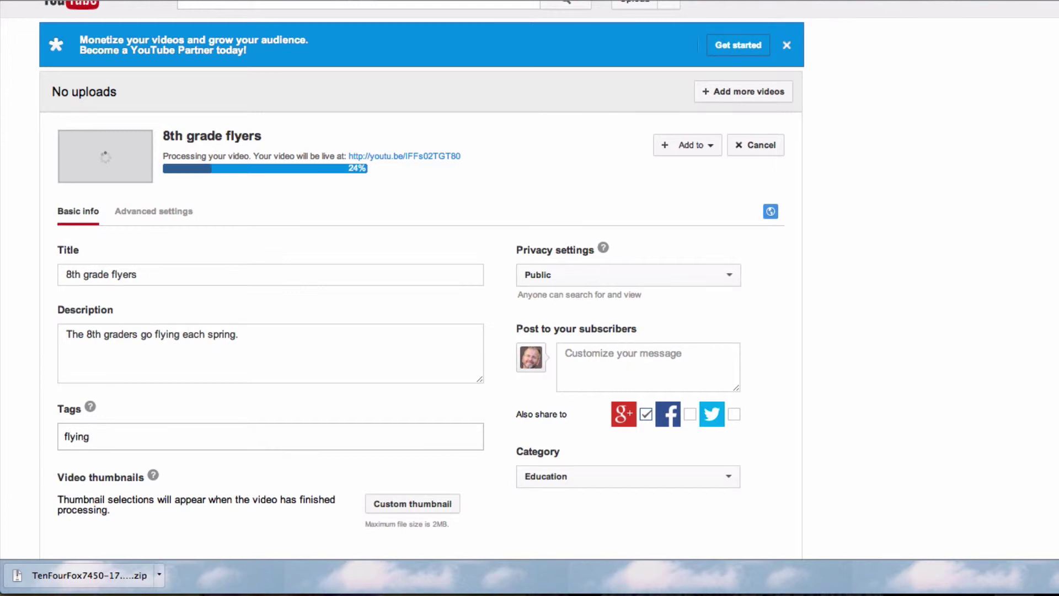
pyautogui.press('Return')
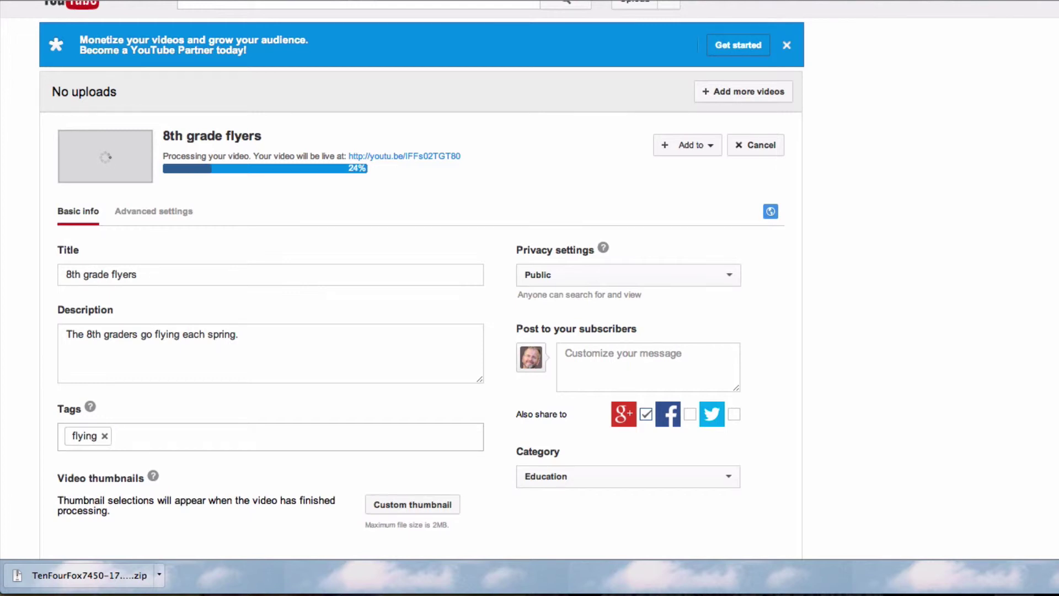
pyautogui.write('8th grade')
pyautogui.press('Return')
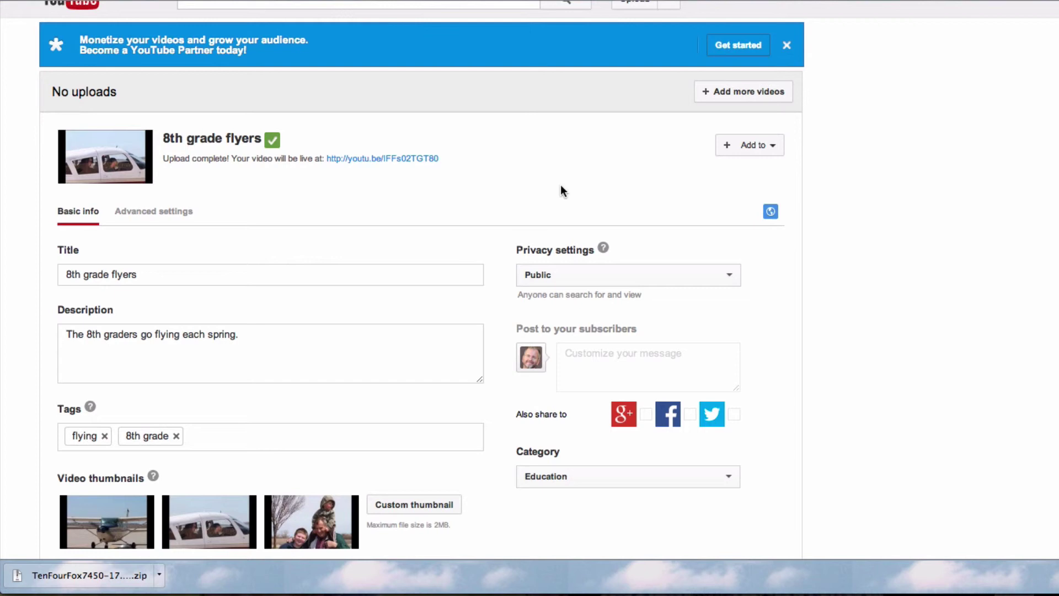
# Open the published video's youtu.be watch page, let it play, and pause it at 0:16
pyautogui.click(389, 158)
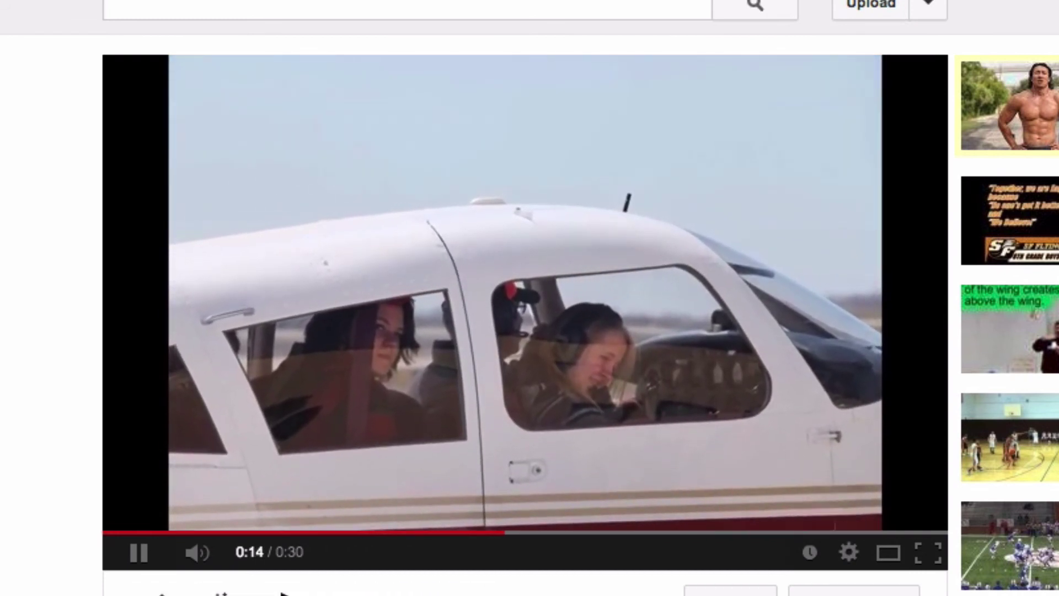
pyautogui.click(138, 562)
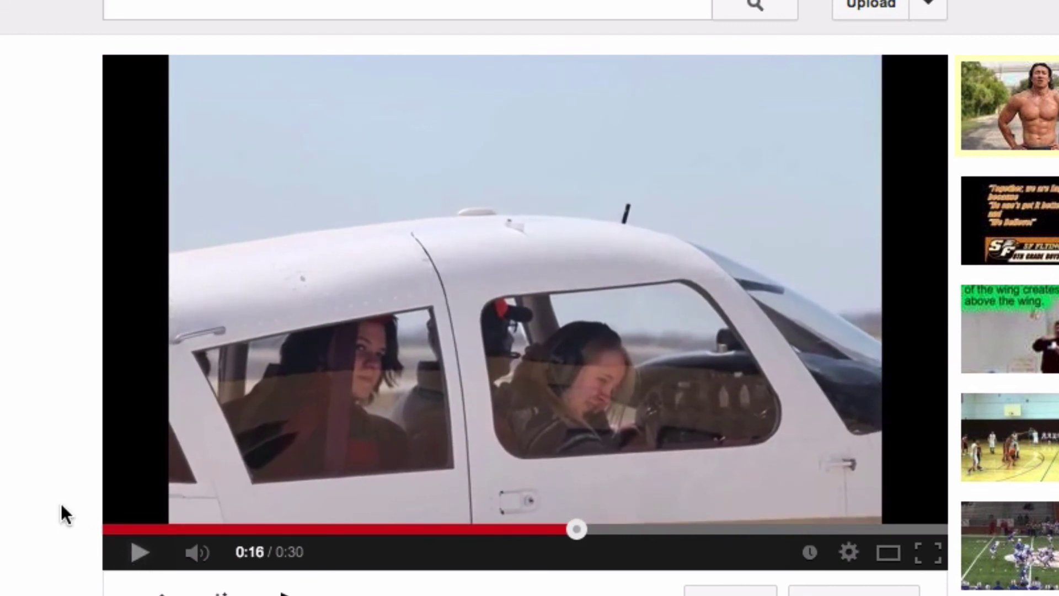